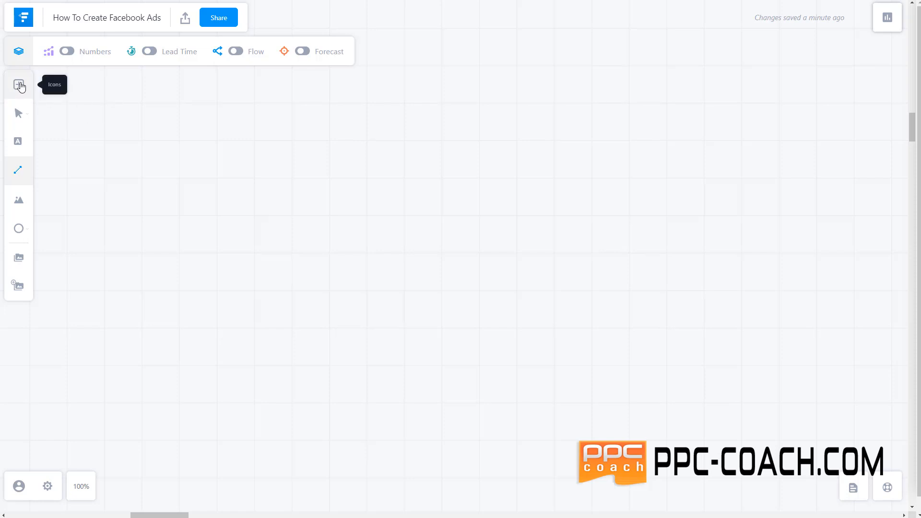
# Drag a Generic page onto the canvas and remove the stray dashed connector
pyautogui.click(19, 85)
pyautogui.moveTo(66, 149); pyautogui.dragTo(133, 184)
pyautogui.click(398, 201)
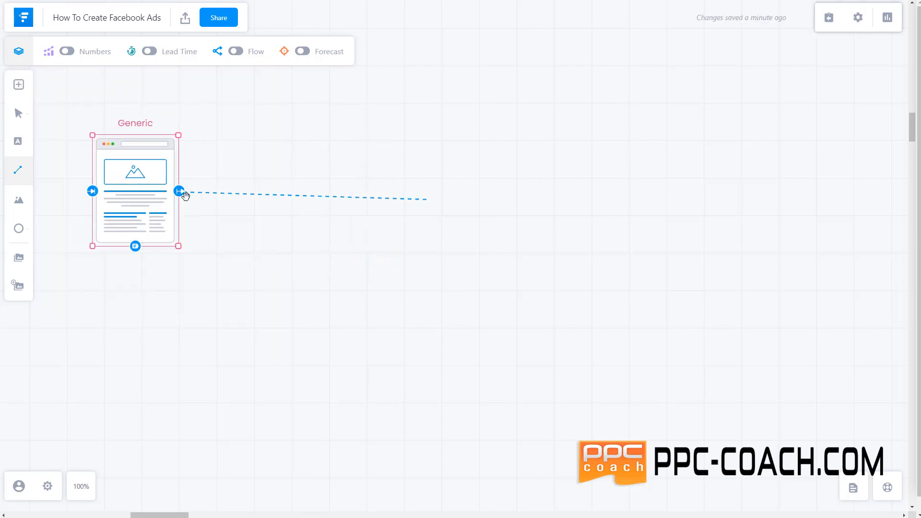
pyautogui.click(404, 198)
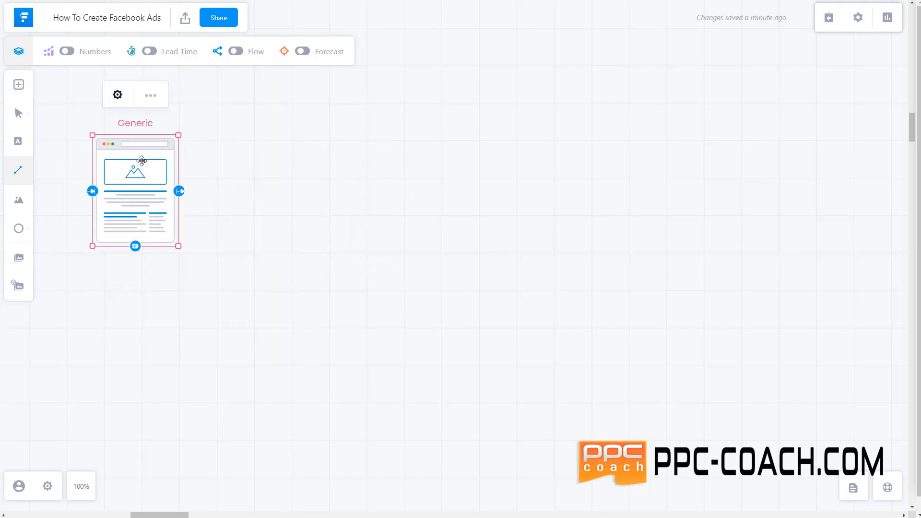
# Rename the new page's label to 'Business Manager'
pyautogui.click(118, 94)
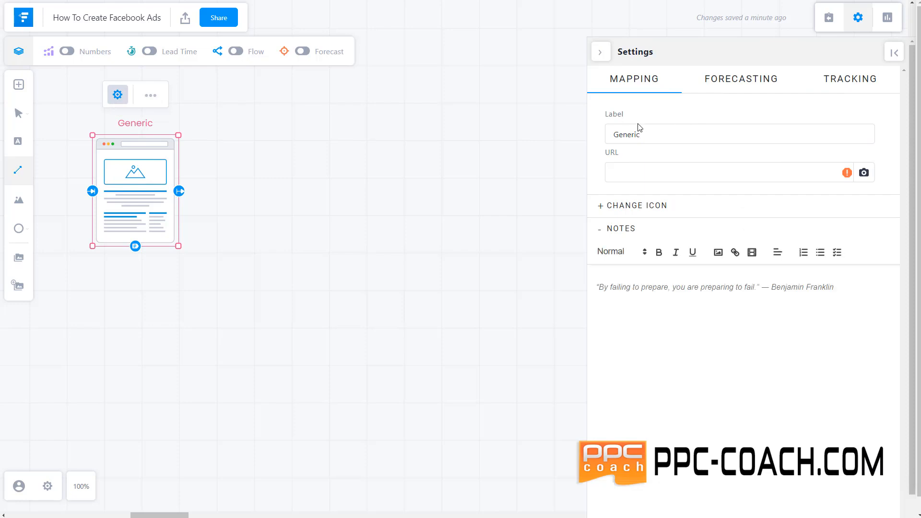
pyautogui.moveTo(595, 128); pyautogui.dragTo(583, 123)
pyautogui.write('bu')
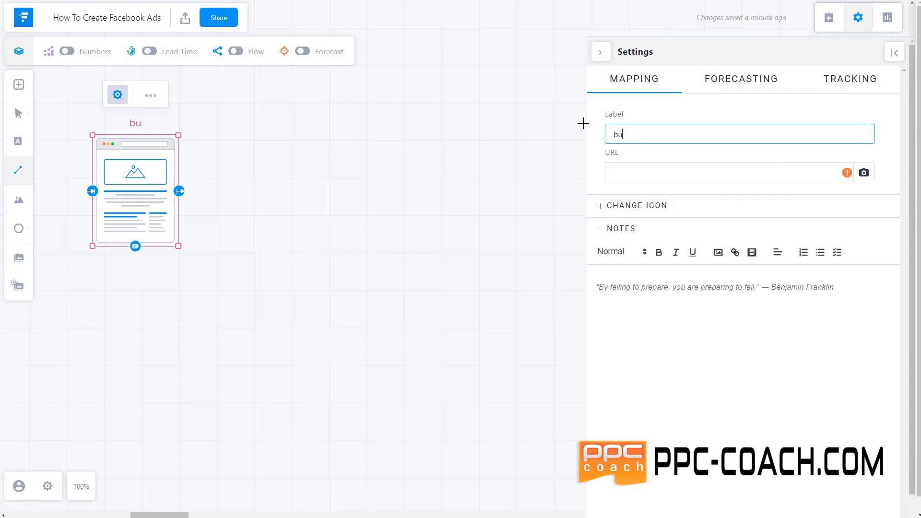
pyautogui.press('BackSpace')
pyautogui.write('Business M')
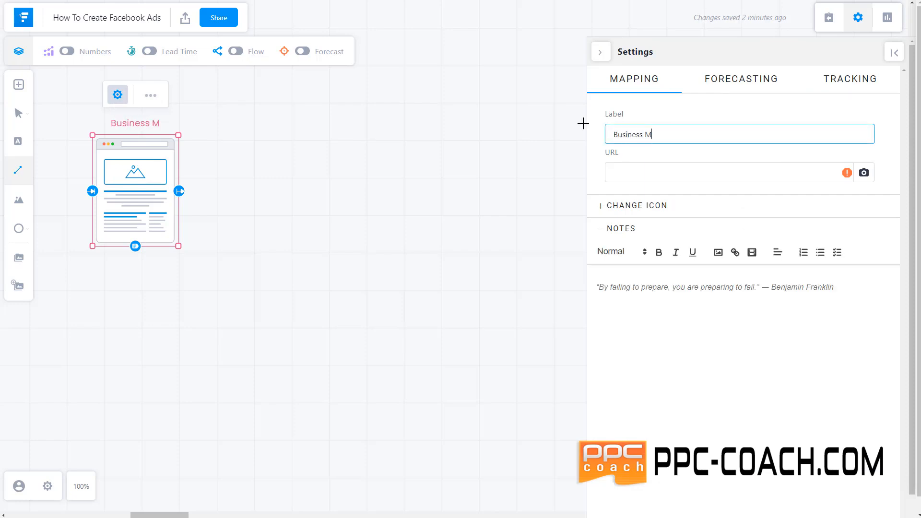
pyautogui.write('anager')
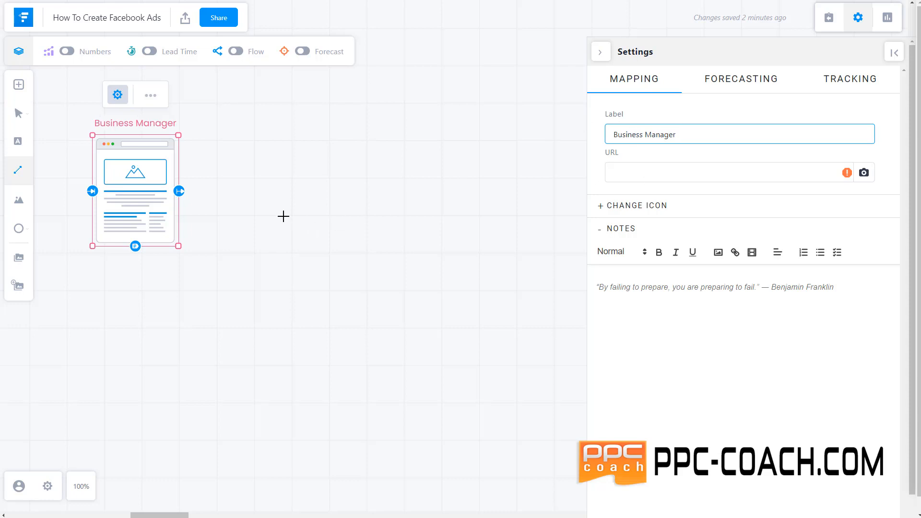
pyautogui.click(136, 182)
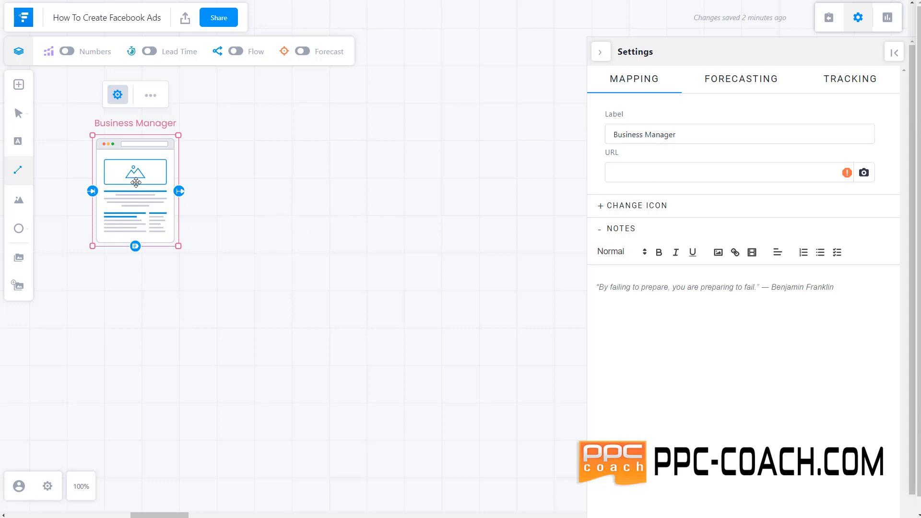
pyautogui.click(600, 51)
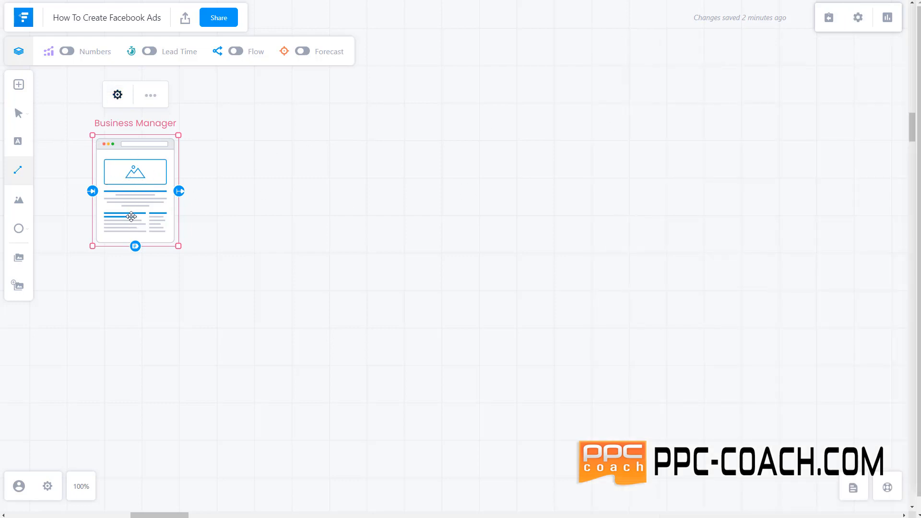
# Place another Generic page beside Business Manager and label it 'Facebook Page'
pyautogui.click(19, 84)
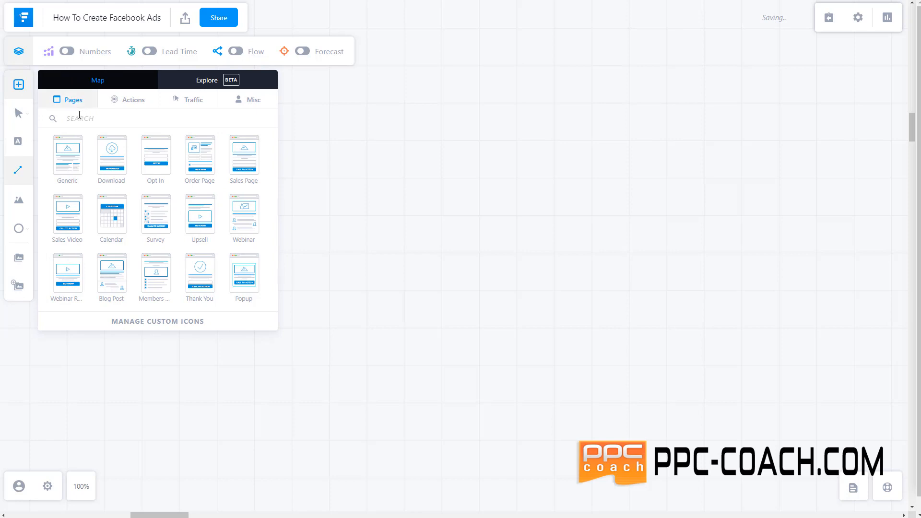
pyautogui.moveTo(66, 157); pyautogui.dragTo(368, 175)
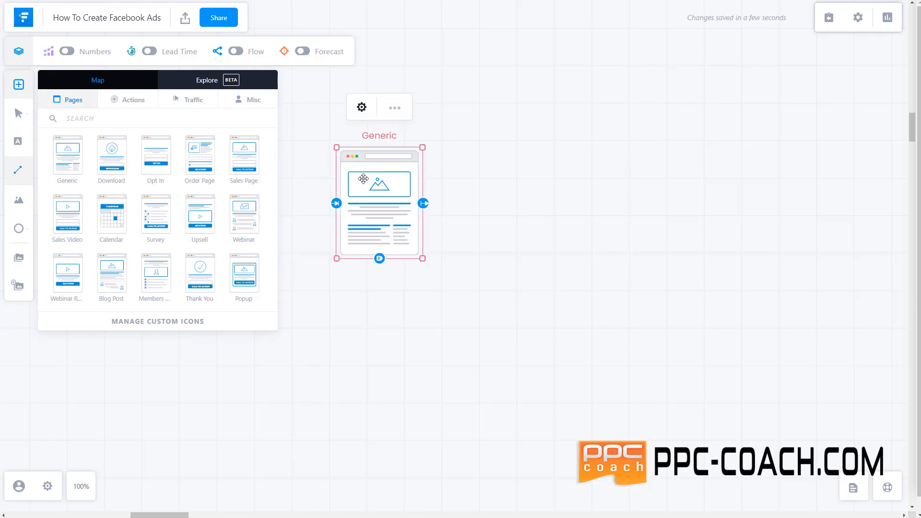
pyautogui.click(362, 107)
pyautogui.moveTo(669, 139); pyautogui.dragTo(615, 134)
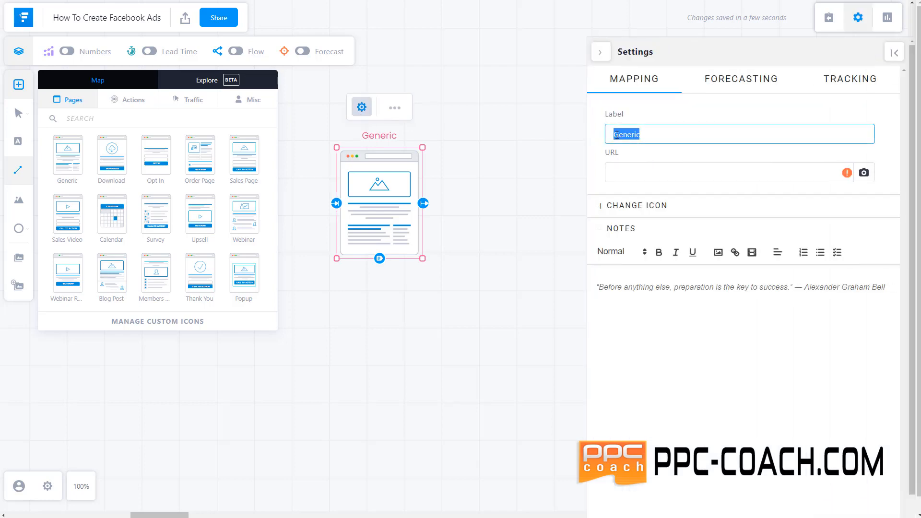
pyautogui.write('Facebook Page')
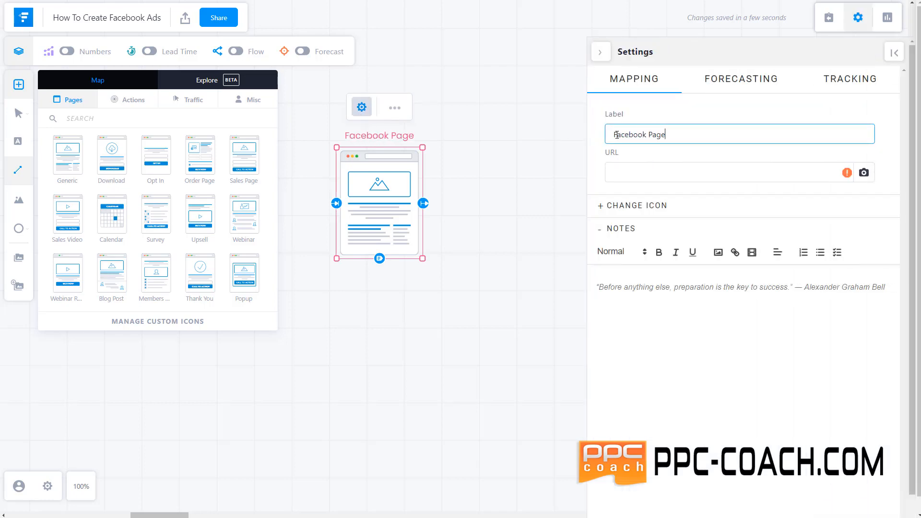
pyautogui.click(600, 52)
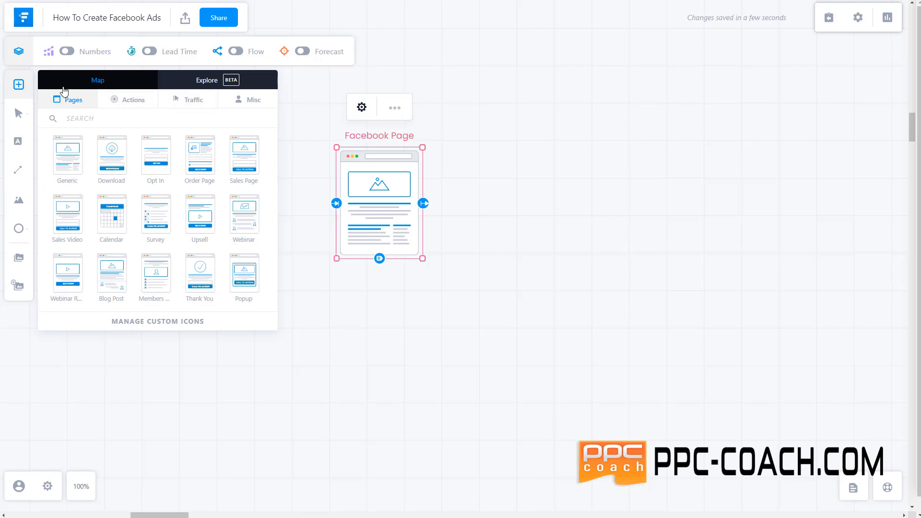
pyautogui.click(307, 165)
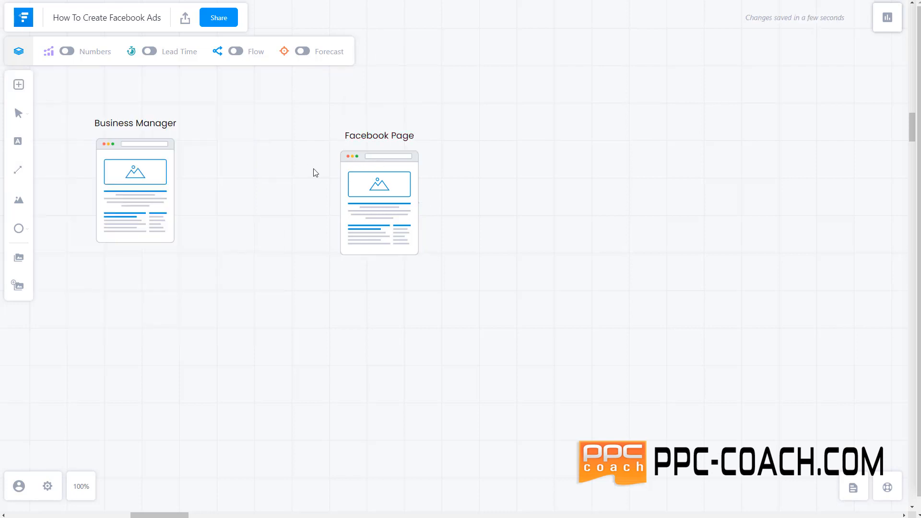
# Move Facebook Page closer and draw a dashed arrow to it from Business Manager
pyautogui.moveTo(371, 186); pyautogui.dragTo(307, 177)
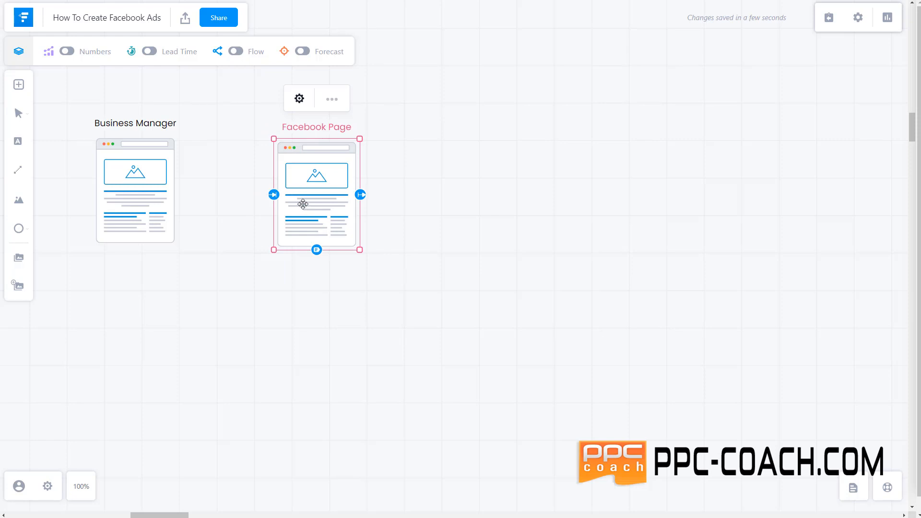
pyautogui.click(137, 184)
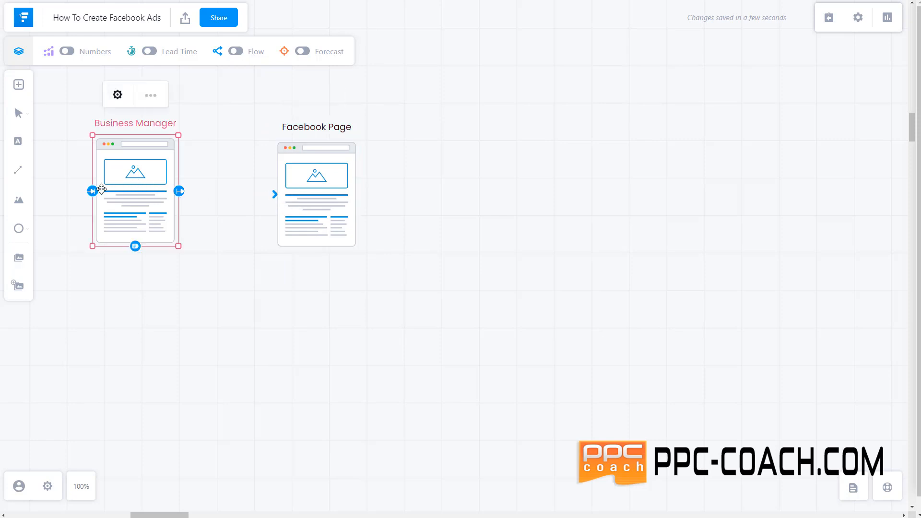
pyautogui.click(13, 171)
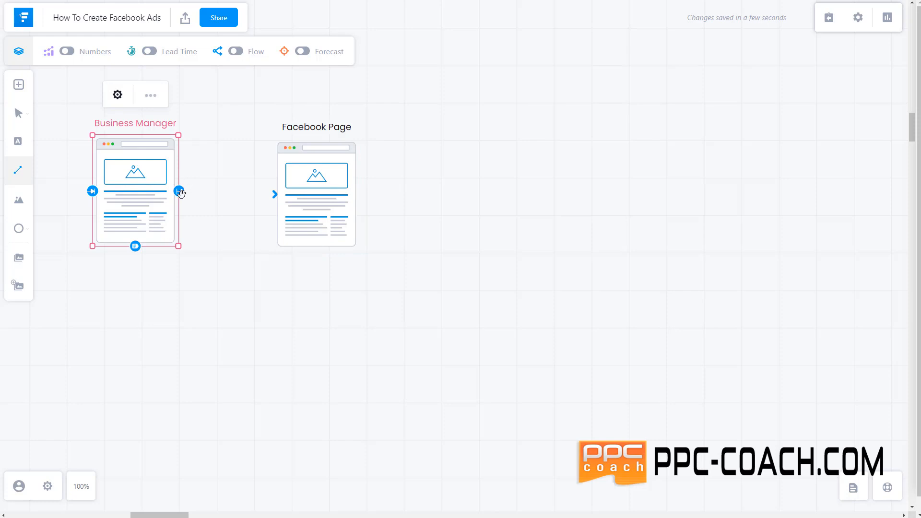
pyautogui.click(179, 191)
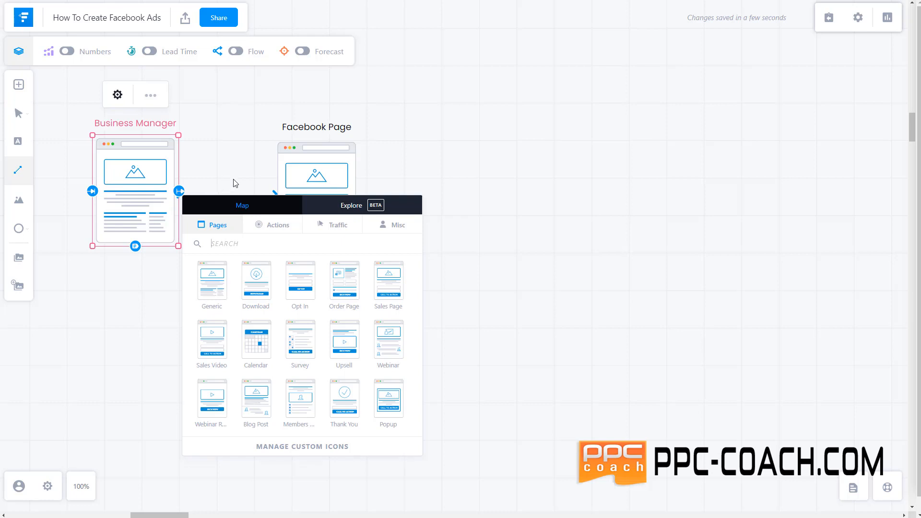
pyautogui.click(214, 185)
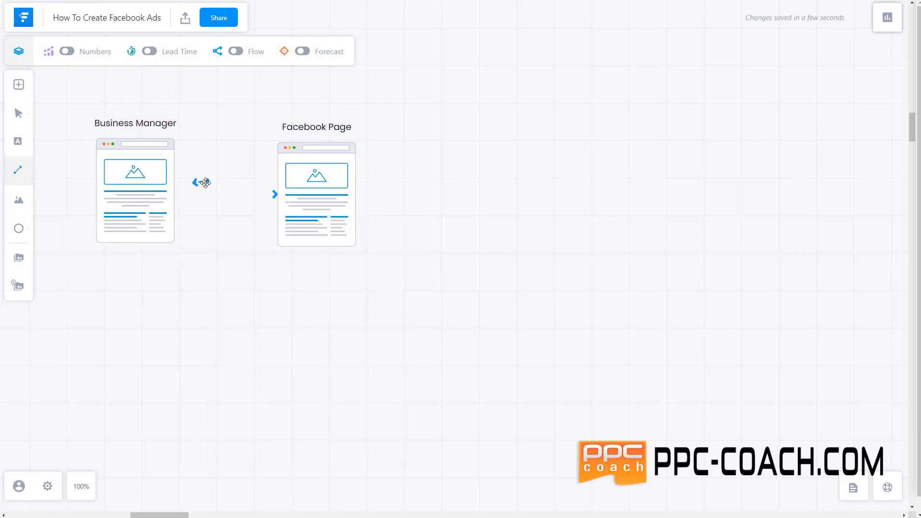
pyautogui.moveTo(195, 186)
pyautogui.moveTo(188, 192); pyautogui.dragTo(271, 197)
# Drop a Generic page below Facebook Page and label it 'Ads Manager'
pyautogui.click(19, 85)
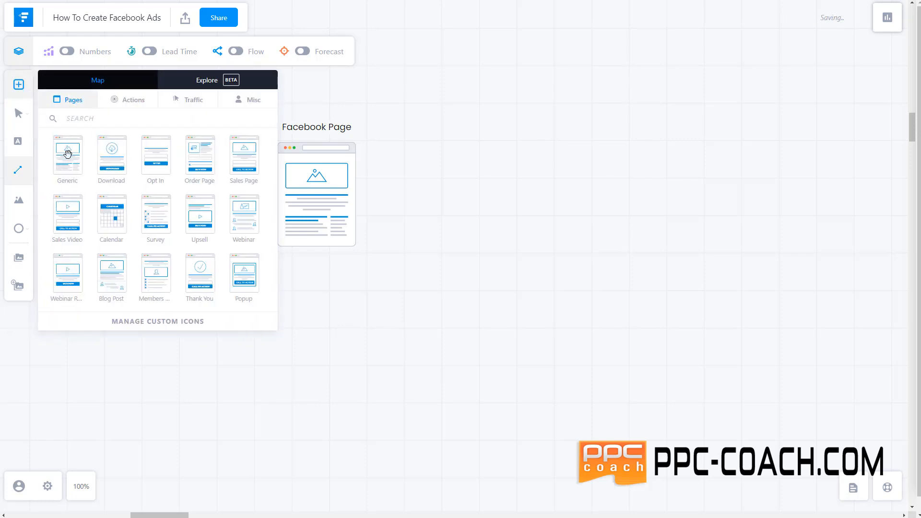
pyautogui.moveTo(68, 153); pyautogui.dragTo(333, 340)
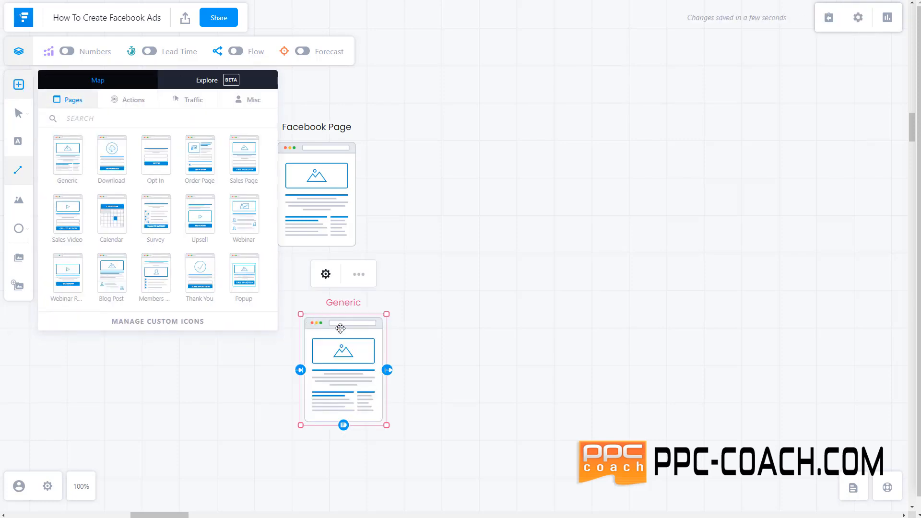
pyautogui.click(326, 274)
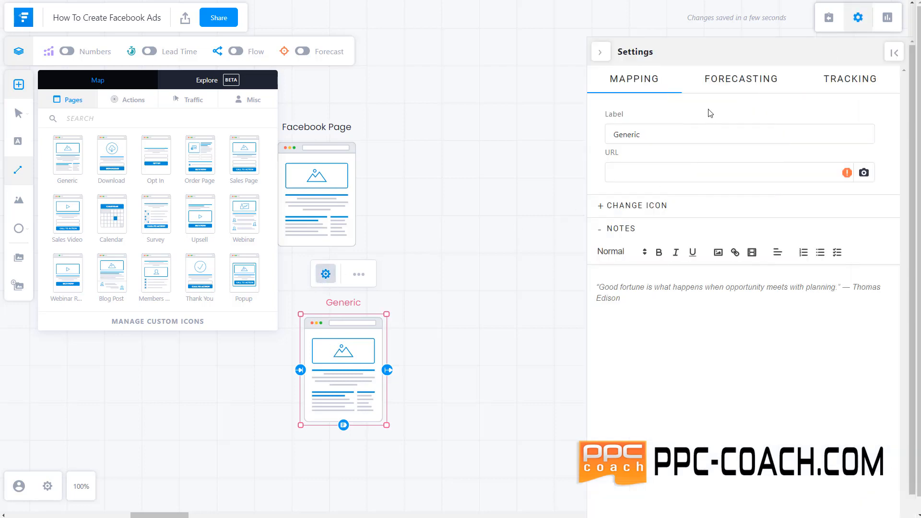
pyautogui.moveTo(604, 140); pyautogui.dragTo(657, 135)
pyautogui.write('Adss Man')
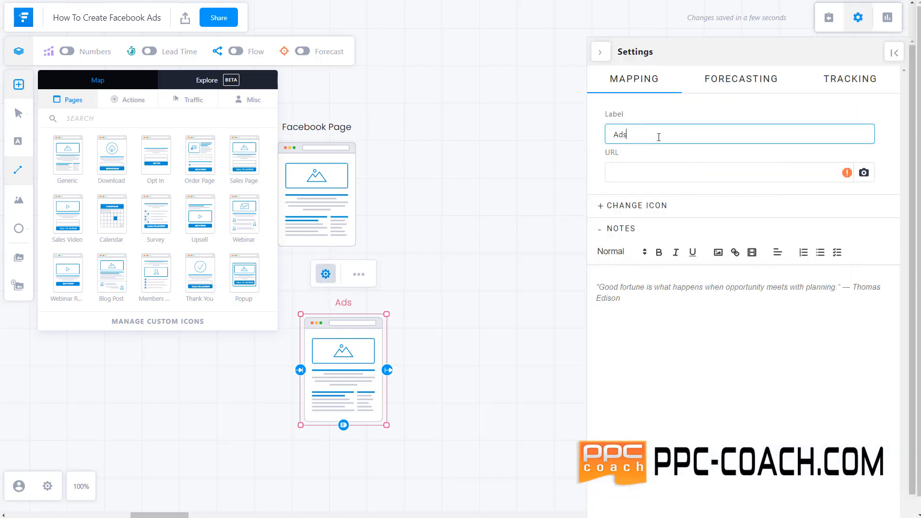
pyautogui.press('BackSpace')
pyautogui.press('BackSpace')
pyautogui.press('BackSpace')
pyautogui.press('BackSpace')
pyautogui.press('BackSpace')
pyautogui.write('mana')
pyautogui.press('BackSpace')
pyautogui.press('BackSpace')
pyautogui.press('BackSpace')
pyautogui.press('BackSpace')
pyautogui.write('Manager')
pyautogui.click(599, 55)
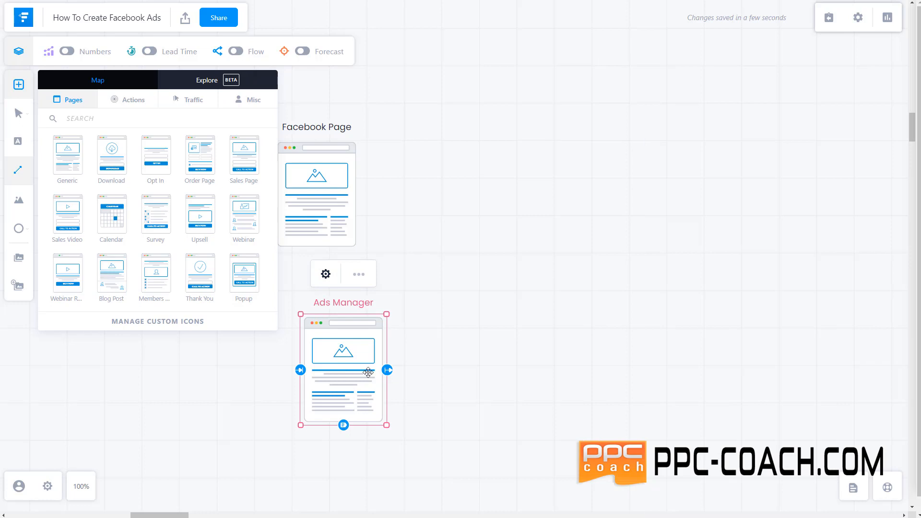
pyautogui.click(443, 372)
# Delete the stray line and draw a dashed arrow from Business Manager to Ads Manager
pyautogui.moveTo(351, 372); pyautogui.dragTo(322, 349)
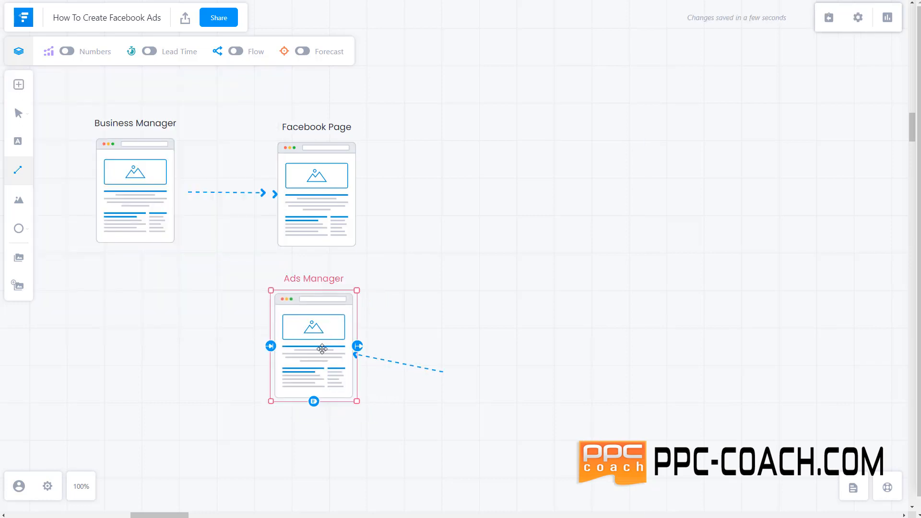
pyautogui.click(420, 369)
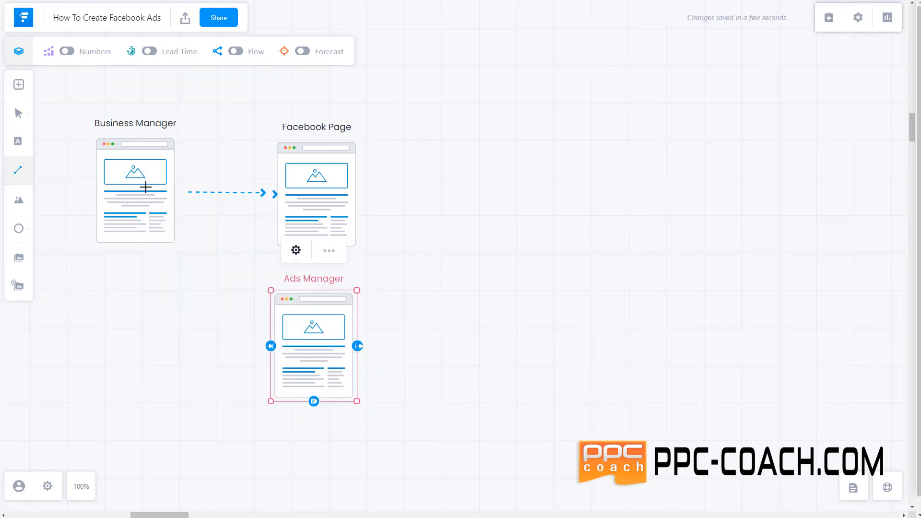
pyautogui.click(21, 126)
pyautogui.moveTo(193, 235); pyautogui.dragTo(267, 341)
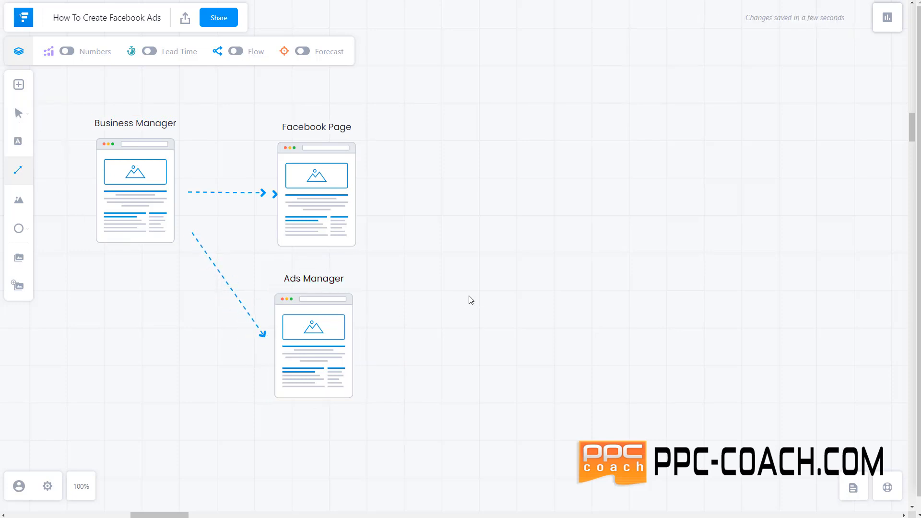
# Place a Generic page below Business Manager and discard the accidental connector
pyautogui.click(19, 85)
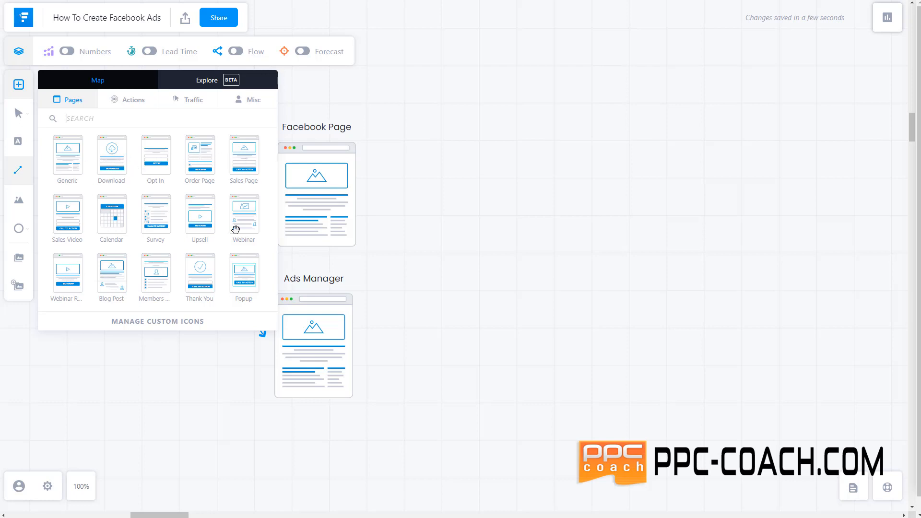
pyautogui.moveTo(77, 170); pyautogui.dragTo(145, 387)
pyautogui.moveTo(80, 368); pyautogui.dragTo(181, 369)
pyautogui.click(99, 381)
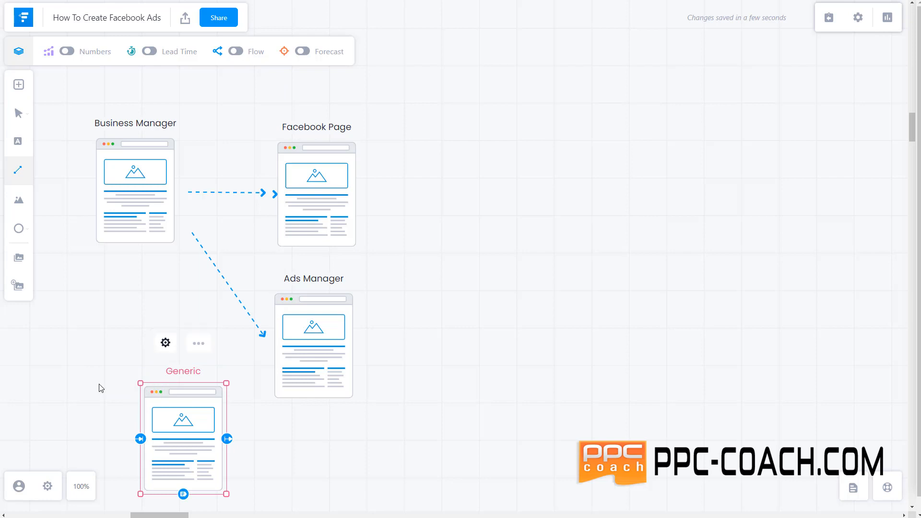
# Relabel the new page 'Facebook Pixels'
pyautogui.click(165, 343)
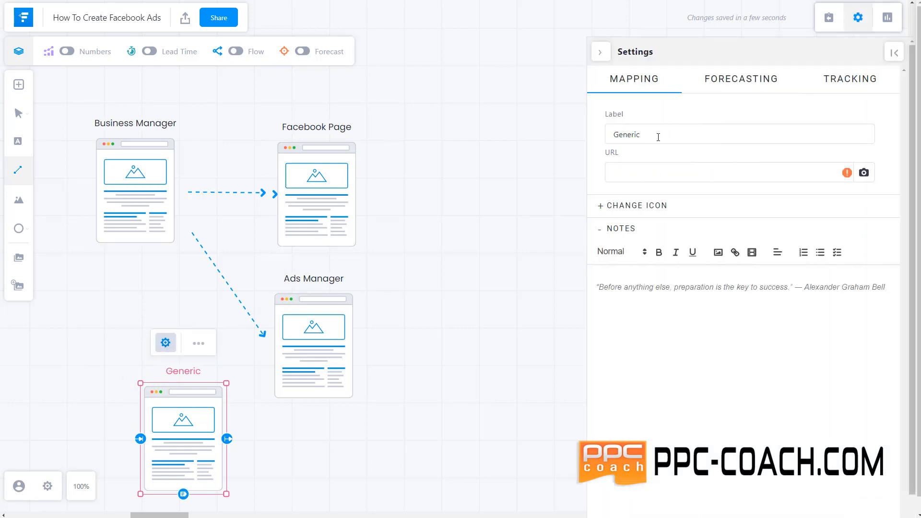
pyautogui.moveTo(658, 137); pyautogui.dragTo(583, 129)
pyautogui.write('Co')
pyautogui.press('BackSpace')
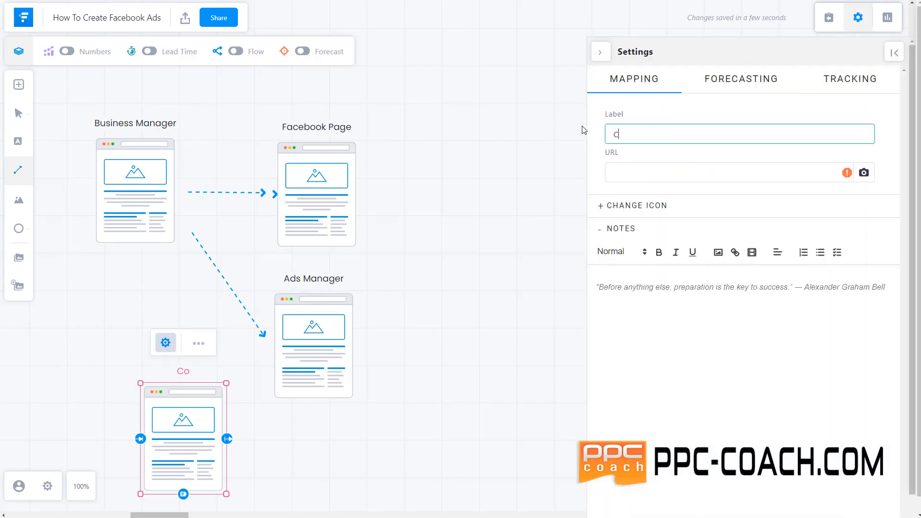
pyautogui.write('acebook Pixels')
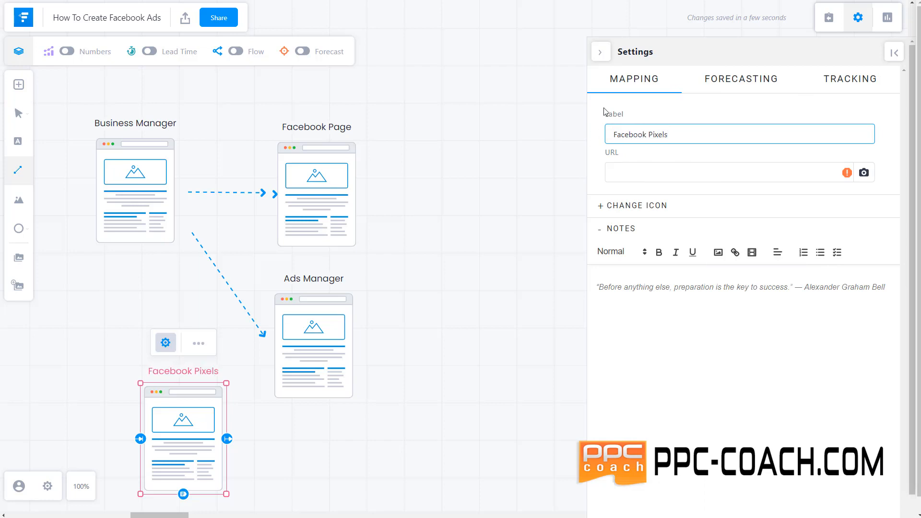
pyautogui.click(605, 52)
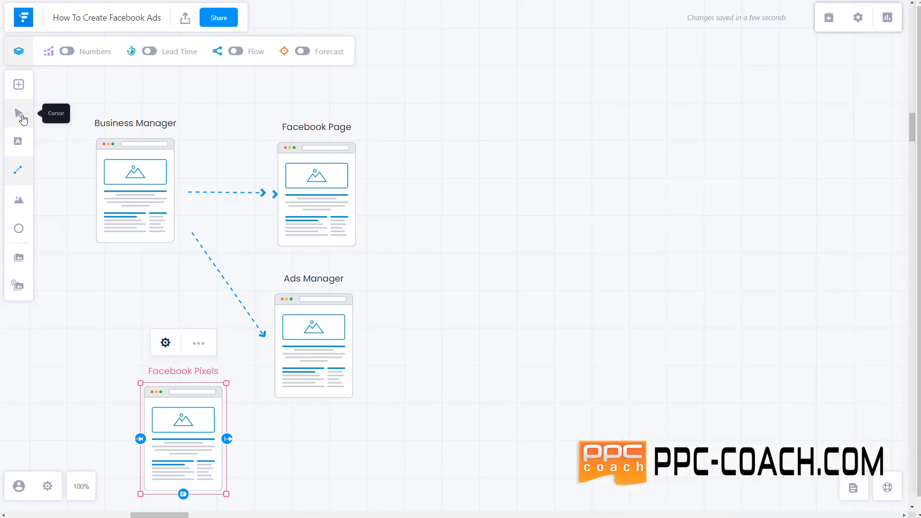
# Draw a dashed arrow from Business Manager down to Facebook Pixels and adjust its start point
pyautogui.click(127, 257)
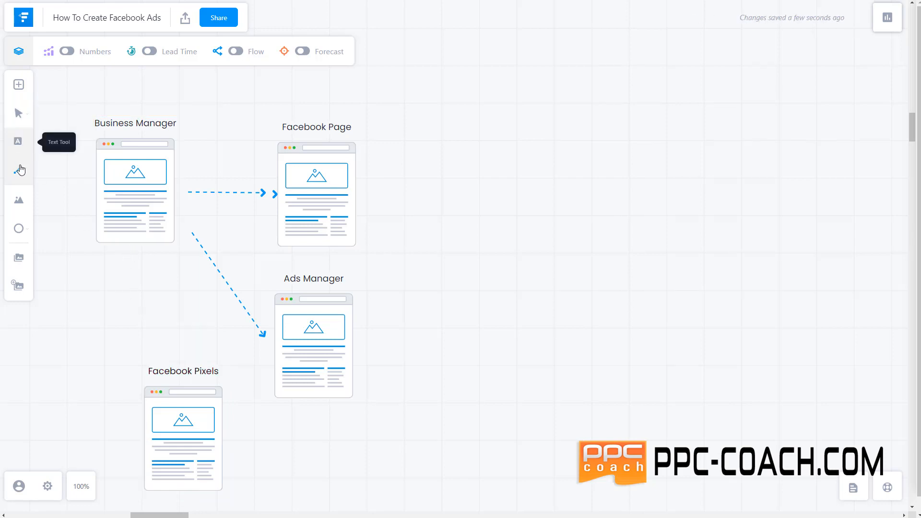
pyautogui.moveTo(128, 260)
pyautogui.mouseDown()
pyautogui.moveTo(139, 320)
pyautogui.moveTo(173, 359)
pyautogui.moveTo(236, 356)
pyautogui.moveTo(169, 358)
pyautogui.moveTo(178, 350)
pyautogui.mouseUp()
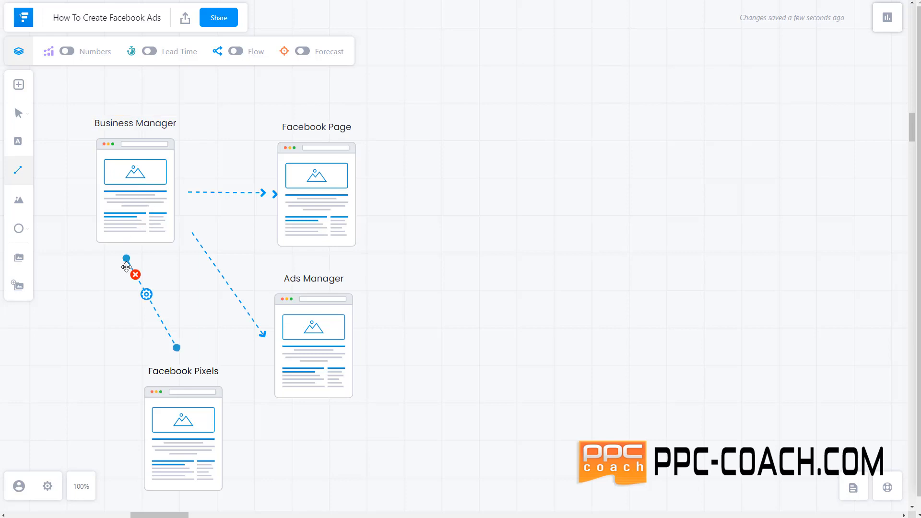
pyautogui.moveTo(124, 259); pyautogui.dragTo(144, 256)
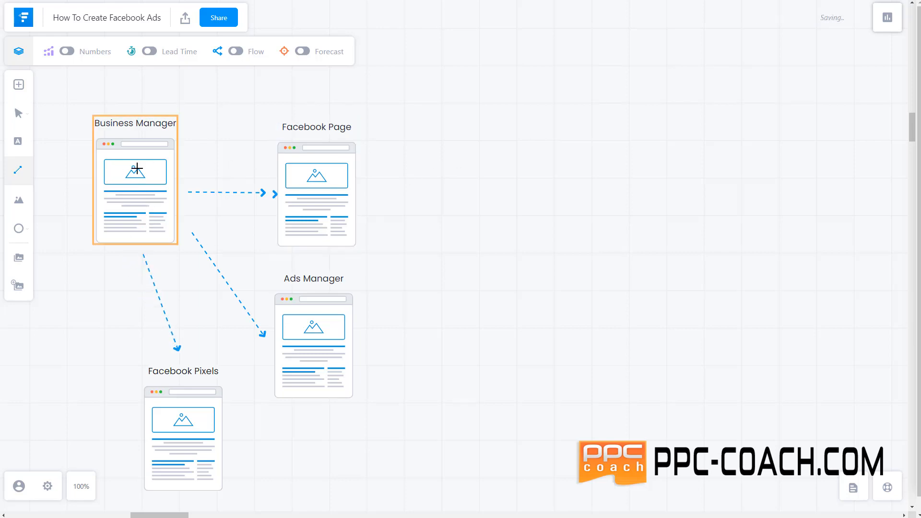
# Drag a Sales Page icon onto the right side of the canvas
pyautogui.click(18, 86)
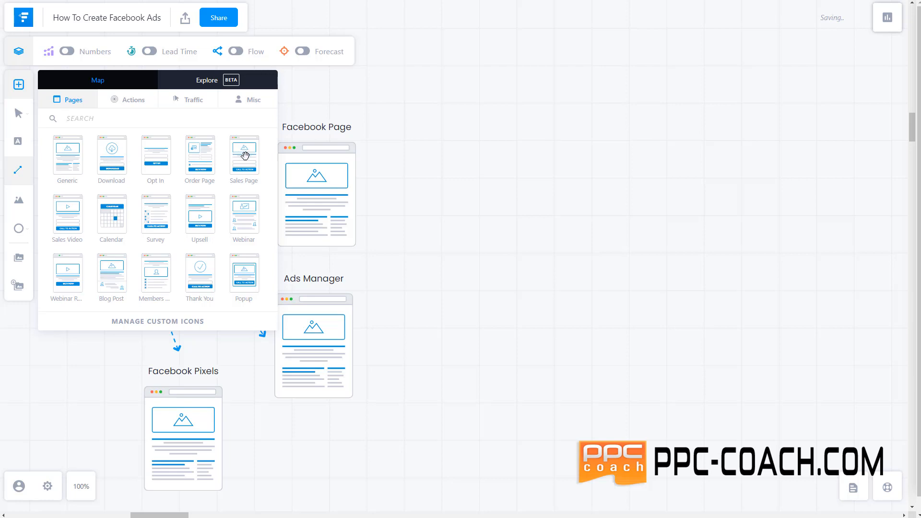
pyautogui.moveTo(244, 155); pyautogui.dragTo(610, 168)
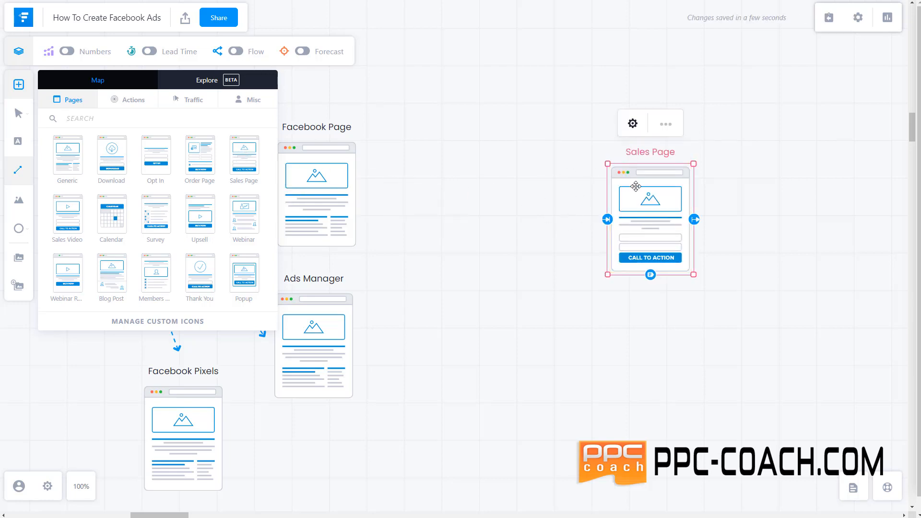
pyautogui.click(538, 210)
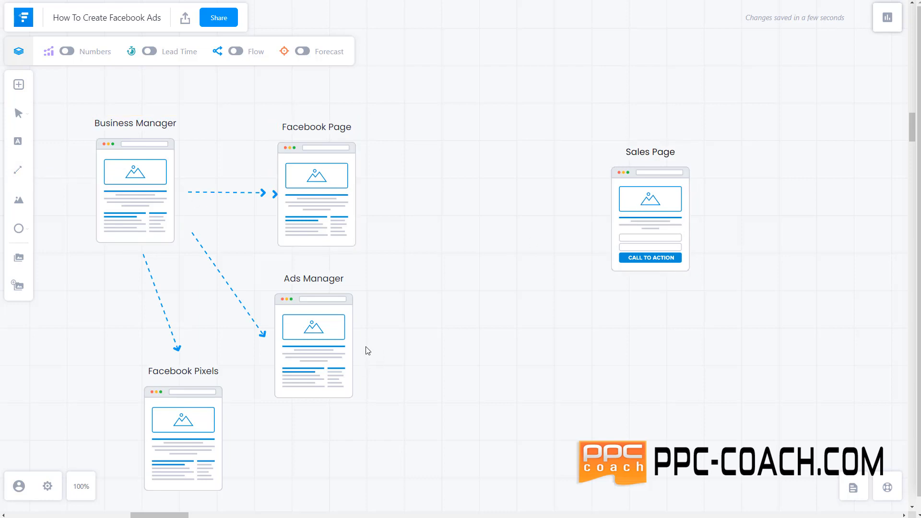
# Draw a dashed arrow from Ads Manager to the Sales Page's left edge
pyautogui.moveTo(411, 342); pyautogui.dragTo(537, 306)
pyautogui.click(16, 172)
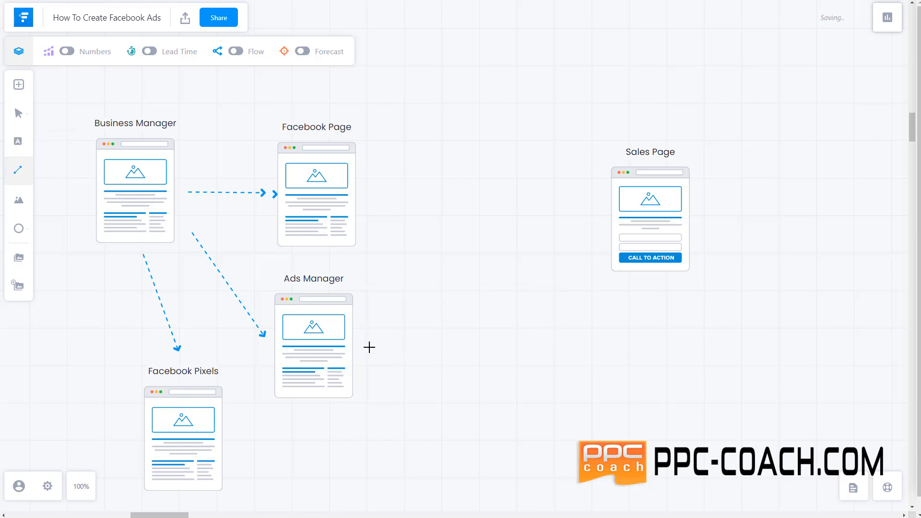
pyautogui.moveTo(369, 347)
pyautogui.mouseDown()
pyautogui.moveTo(585, 242)
pyautogui.moveTo(599, 226)
pyautogui.moveTo(551, 208)
pyautogui.moveTo(598, 217)
pyautogui.mouseUp()
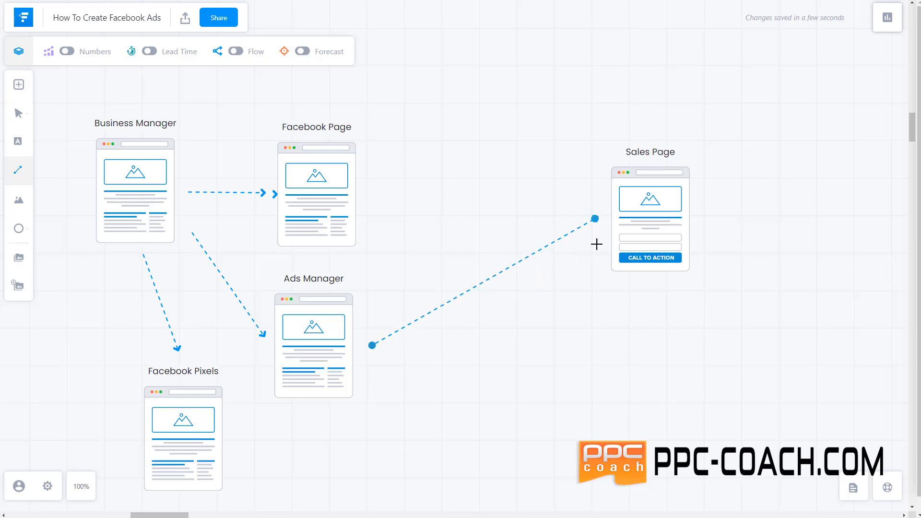
pyautogui.click(324, 352)
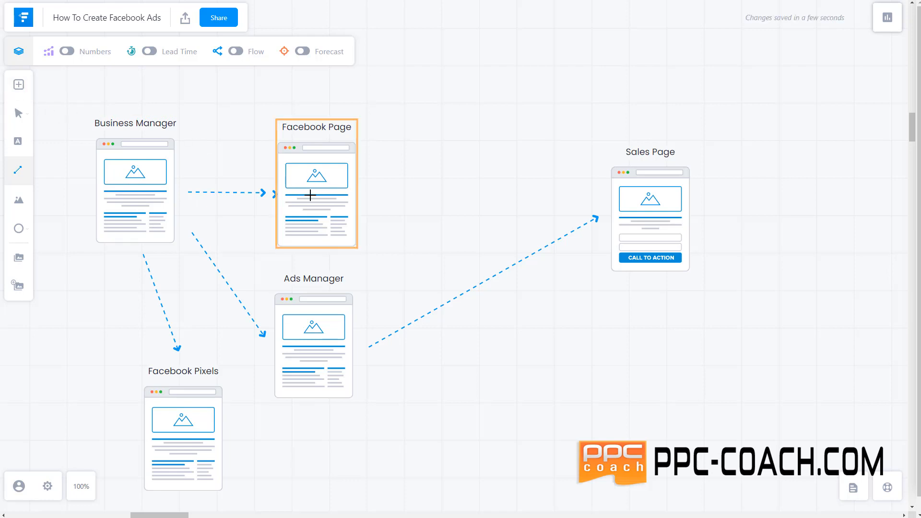
# Place a Sales Video page near the top of the map and relabel it 'Ad'
pyautogui.click(24, 95)
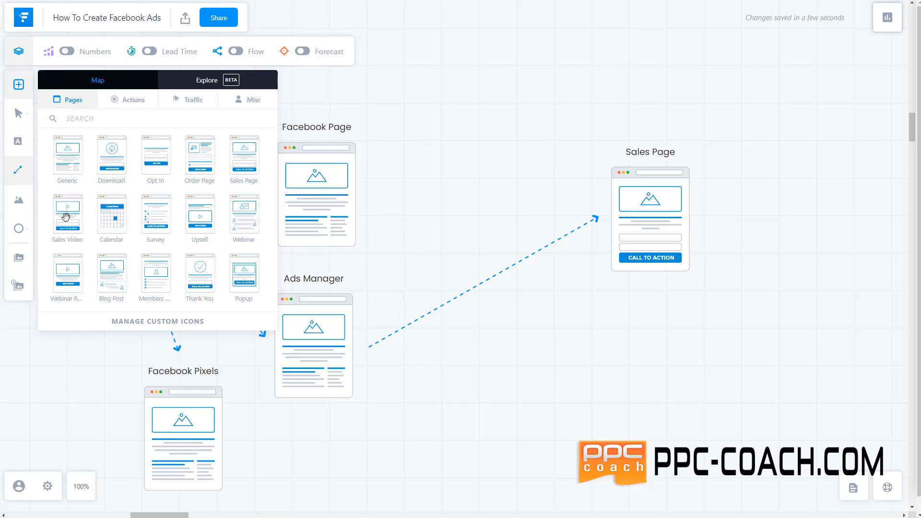
pyautogui.moveTo(65, 216); pyautogui.dragTo(418, 120)
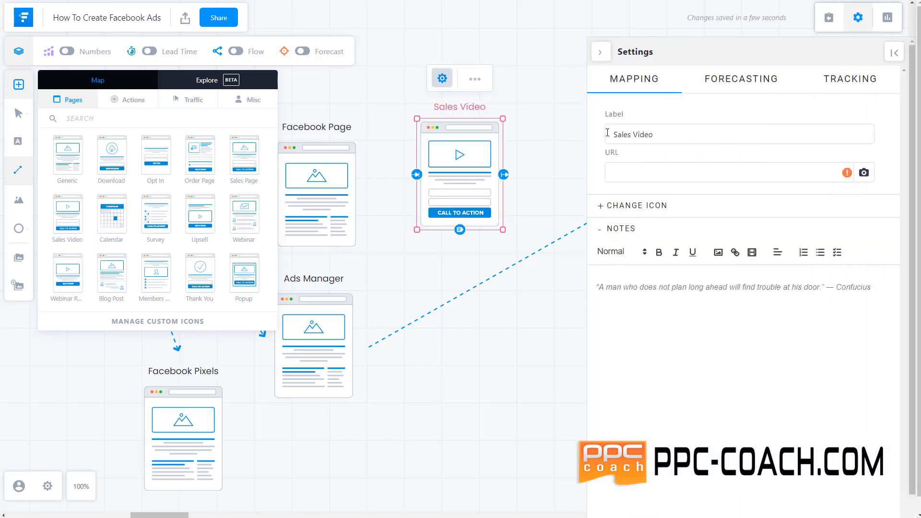
pyautogui.tripleClick(604, 136)
pyautogui.write('Ad')
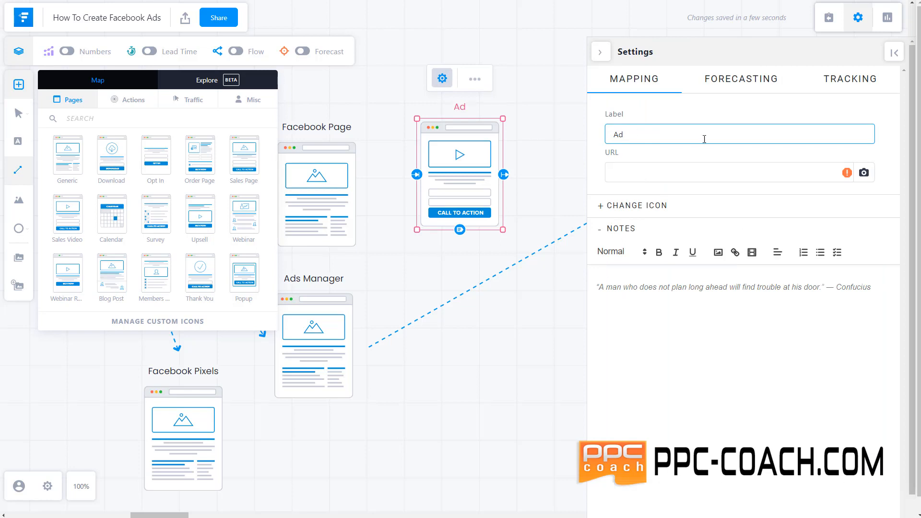
pyautogui.click(601, 53)
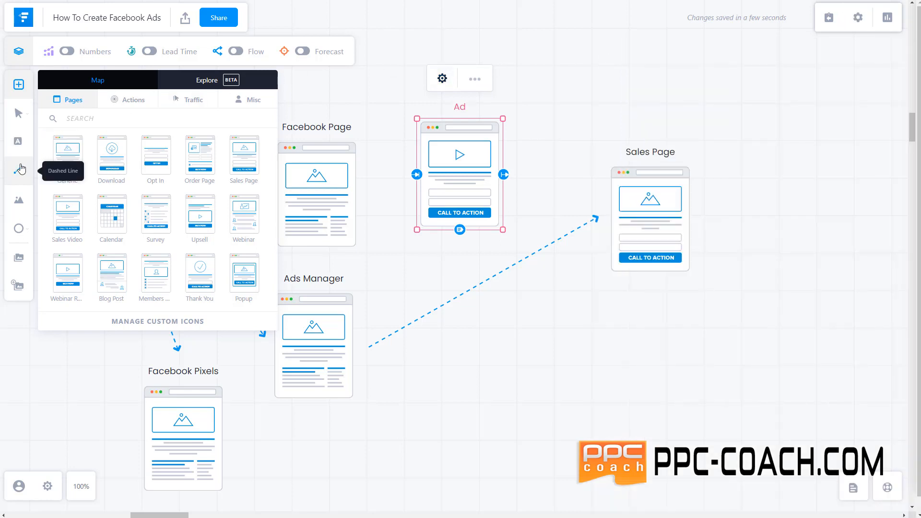
pyautogui.click(370, 162)
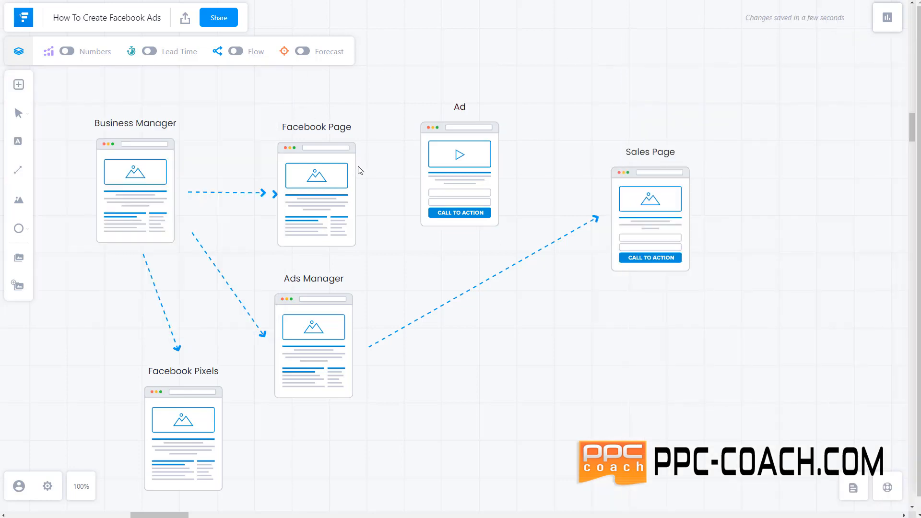
# With the Dashed Line tool, draw arrows from the Ad page to Facebook Page and Sales Page
pyautogui.click(19, 173)
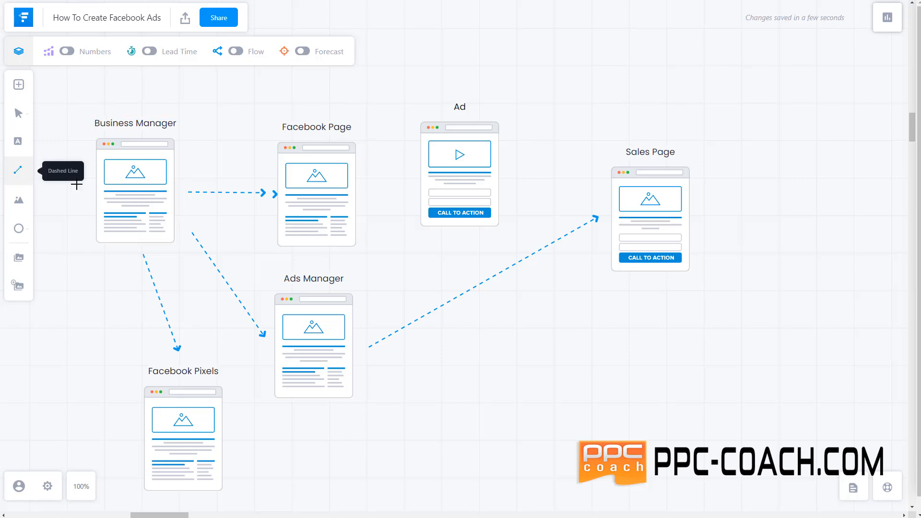
pyautogui.moveTo(402, 170)
pyautogui.mouseDown()
pyautogui.moveTo(366, 181)
pyautogui.moveTo(362, 191)
pyautogui.mouseUp()
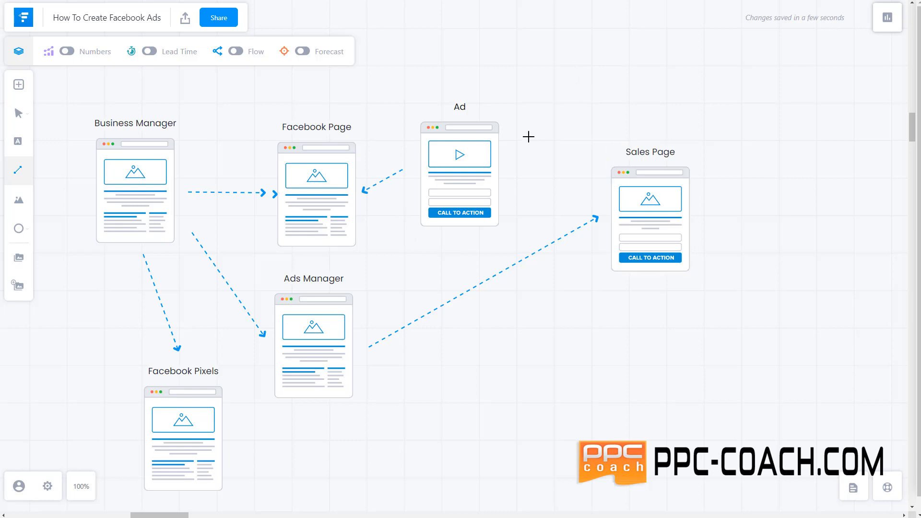
pyautogui.moveTo(514, 173); pyautogui.dragTo(589, 199)
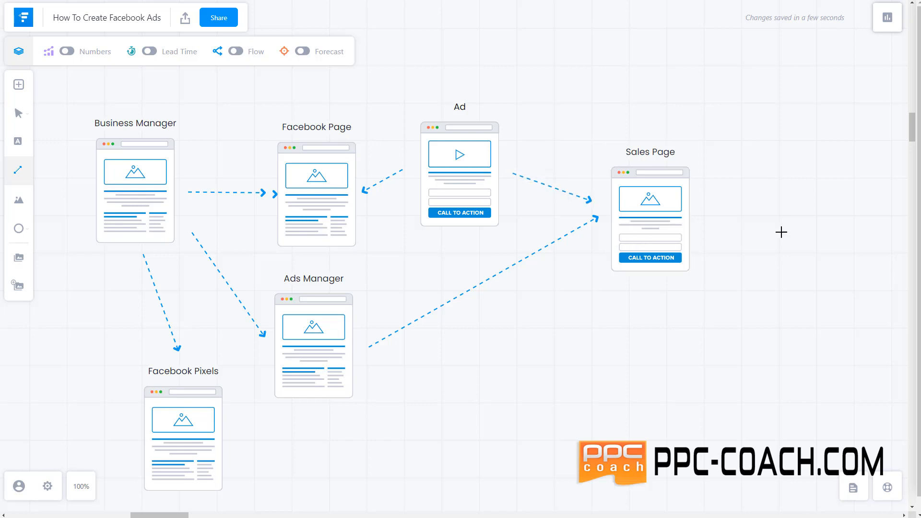